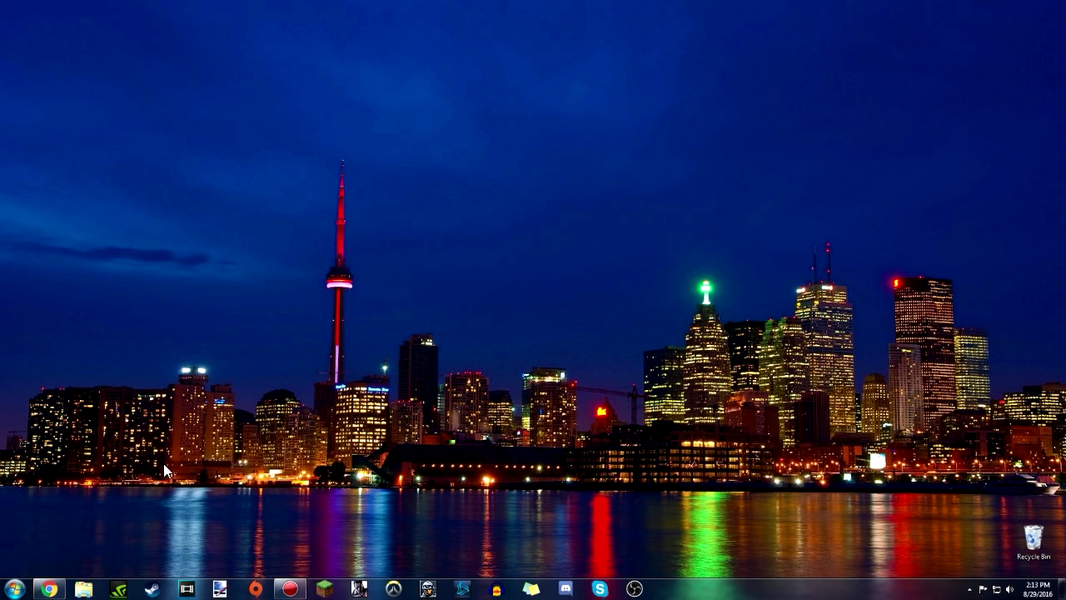
- Check which effect categories paint.net currently has installed, then minimize paint.net
{"action": "left_click", "coordinate": [220, 589]}
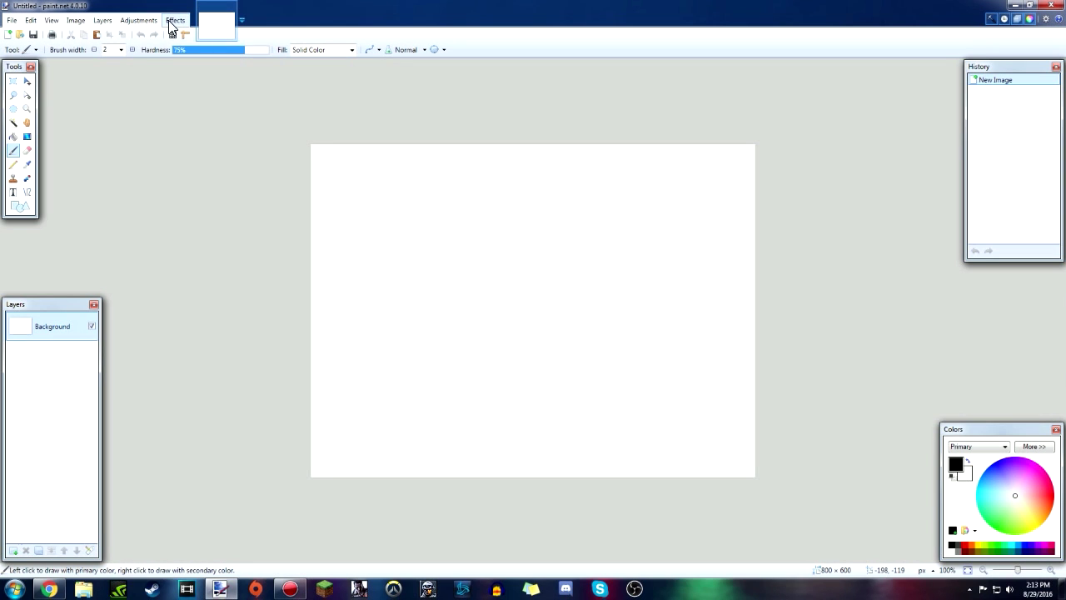
{"action": "left_click", "coordinate": [172, 22]}
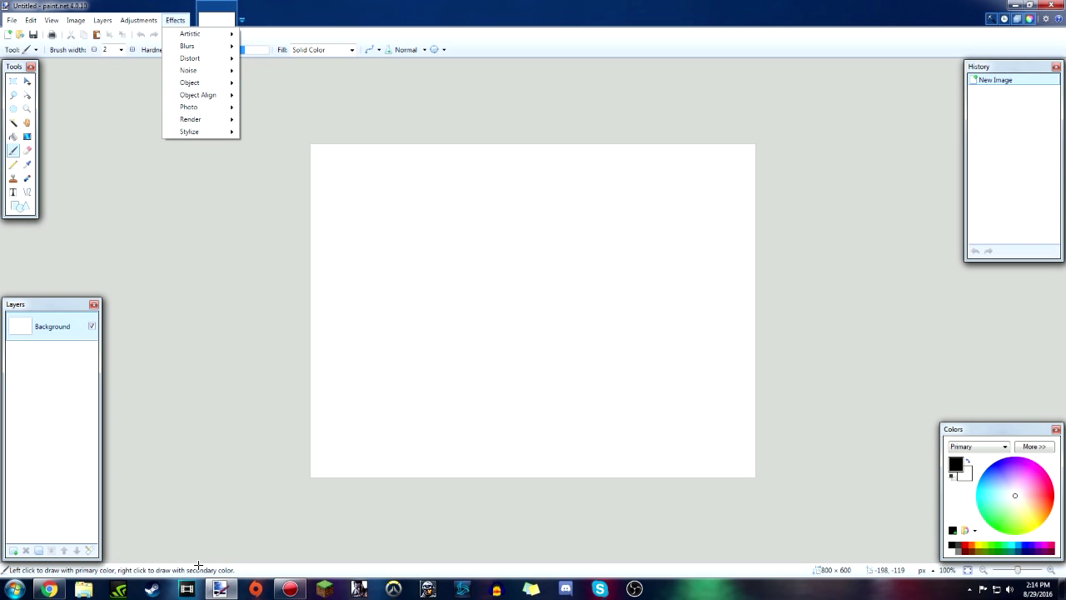
{"action": "left_click", "coordinate": [1050, 5]}
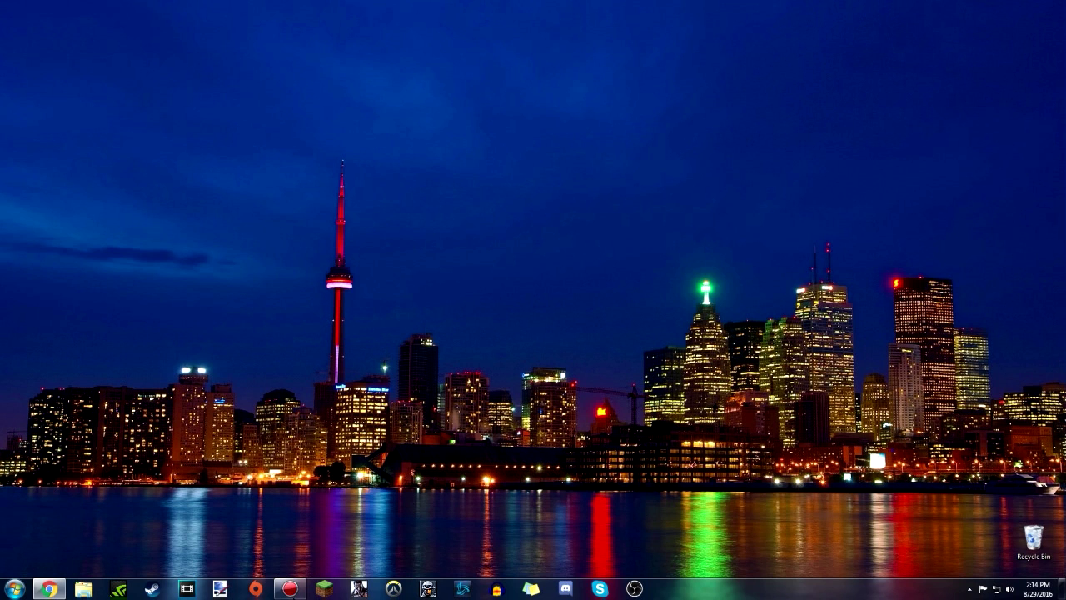
- Back in the browser, open the Plugin Packs subforum listing its 37 topics
{"action": "left_click", "coordinate": [50, 588]}
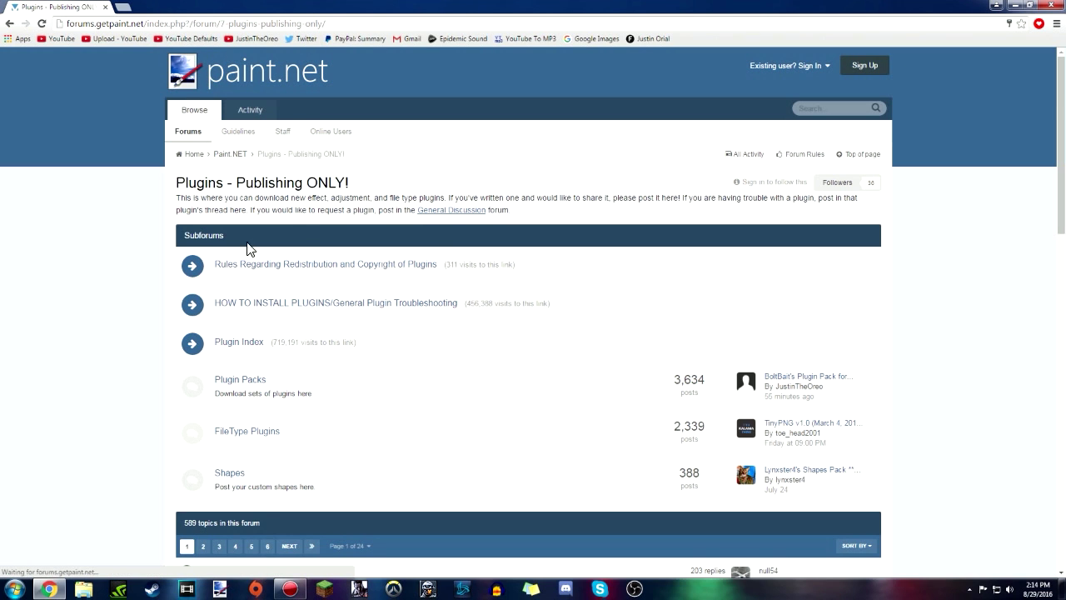
{"action": "scroll", "coordinate": [275, 335], "scroll_direction": "down", "scroll_amount": 5}
{"action": "scroll", "coordinate": [300, 431], "scroll_direction": "down", "scroll_amount": 1}
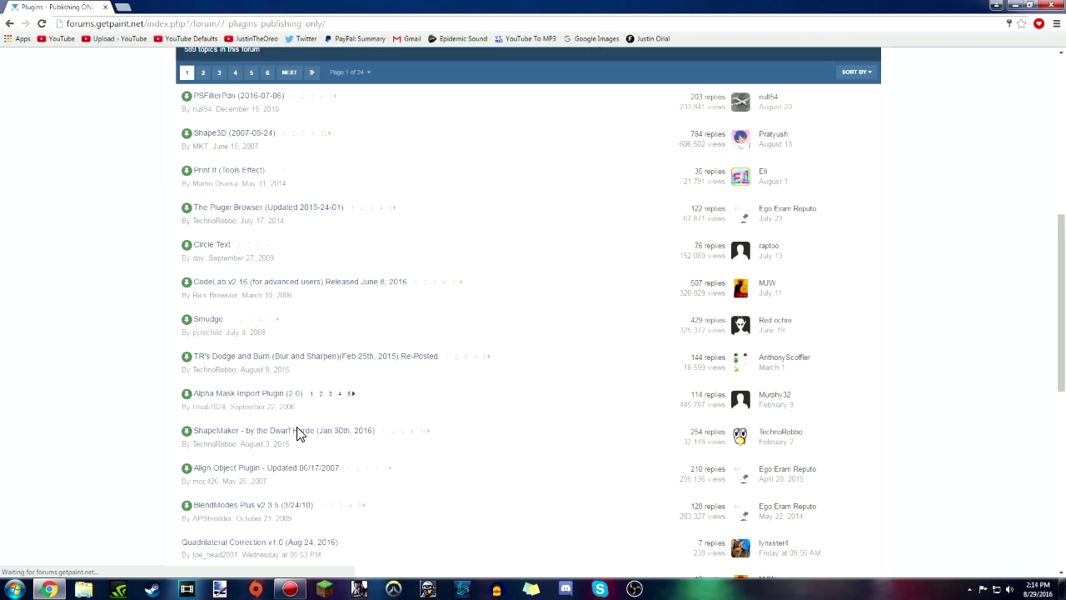
{"action": "scroll", "coordinate": [341, 377], "scroll_direction": "up", "scroll_amount": 3}
{"action": "scroll", "coordinate": [374, 366], "scroll_direction": "up", "scroll_amount": 3}
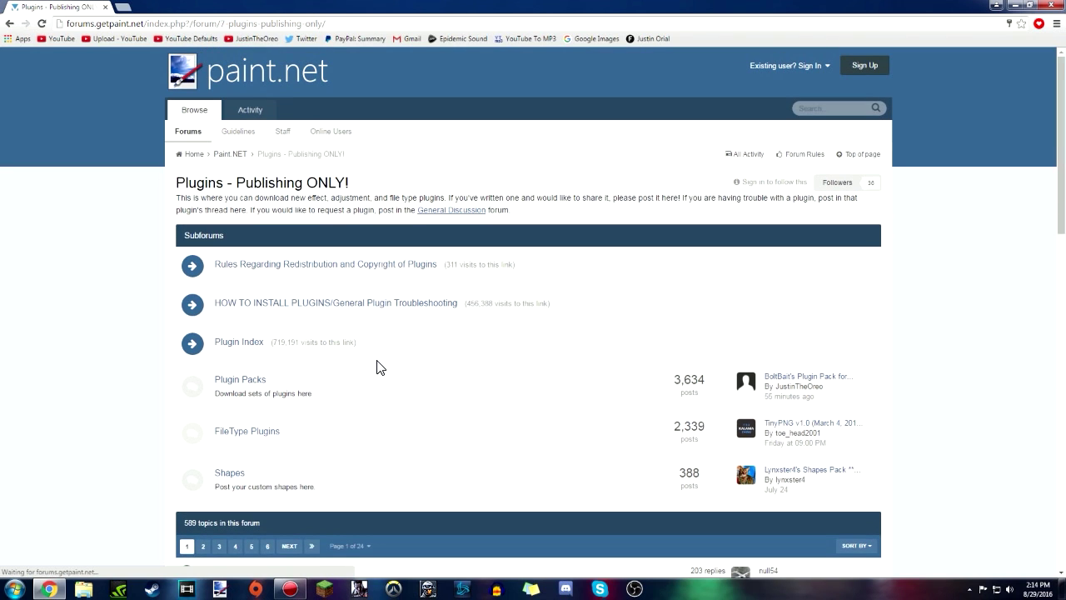
{"action": "left_click", "coordinate": [244, 385]}
{"action": "scroll", "coordinate": [288, 296], "scroll_direction": "down", "scroll_amount": 4}
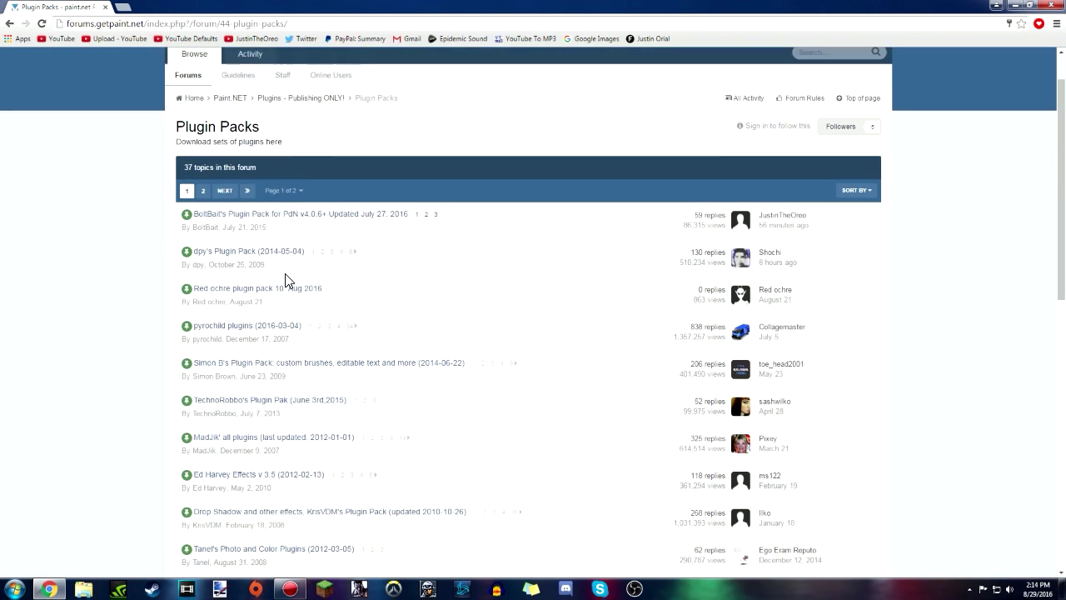
{"action": "scroll", "coordinate": [773, 193], "scroll_direction": "up", "scroll_amount": 4}
{"action": "left_click", "coordinate": [844, 109]}
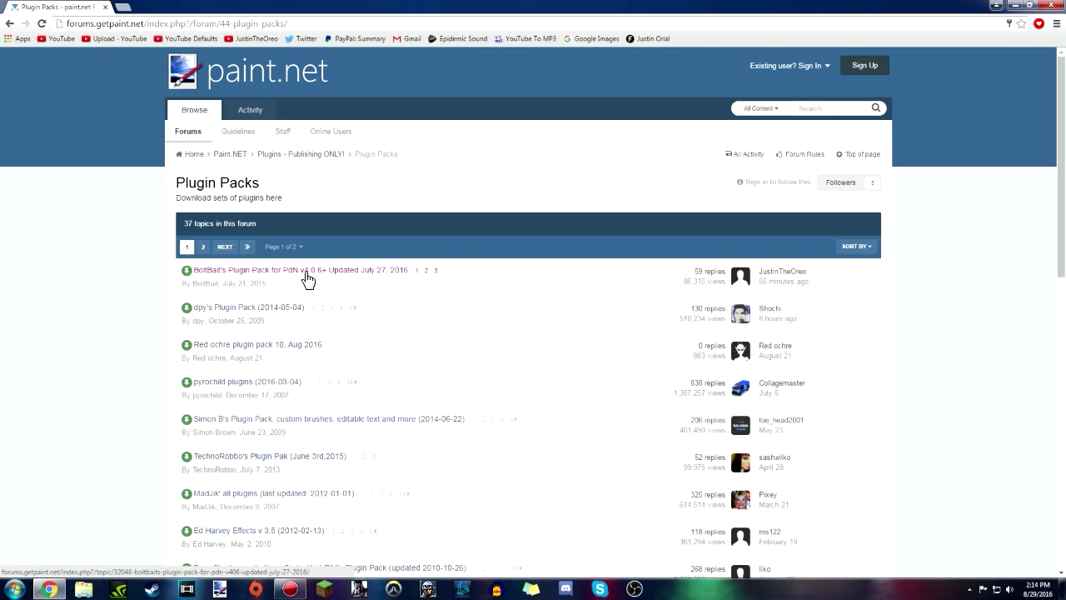
- Open the 'BoltBait's Plugin Pack for PdN v4.0.6+' thread and scroll to its download
{"action": "left_click", "coordinate": [401, 280]}
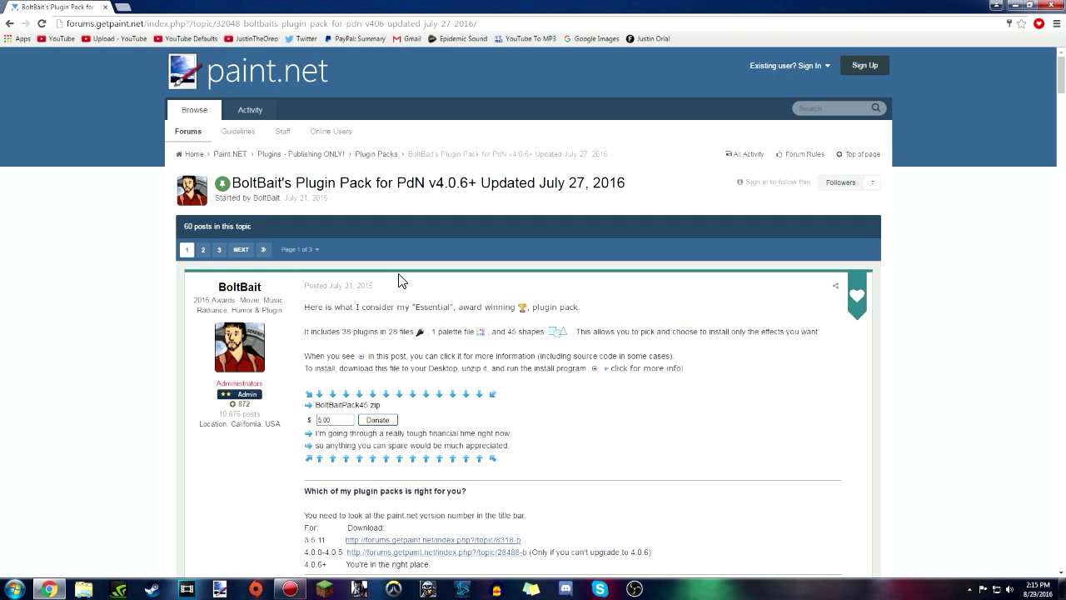
{"action": "scroll", "coordinate": [550, 336], "scroll_direction": "down", "scroll_amount": 1}
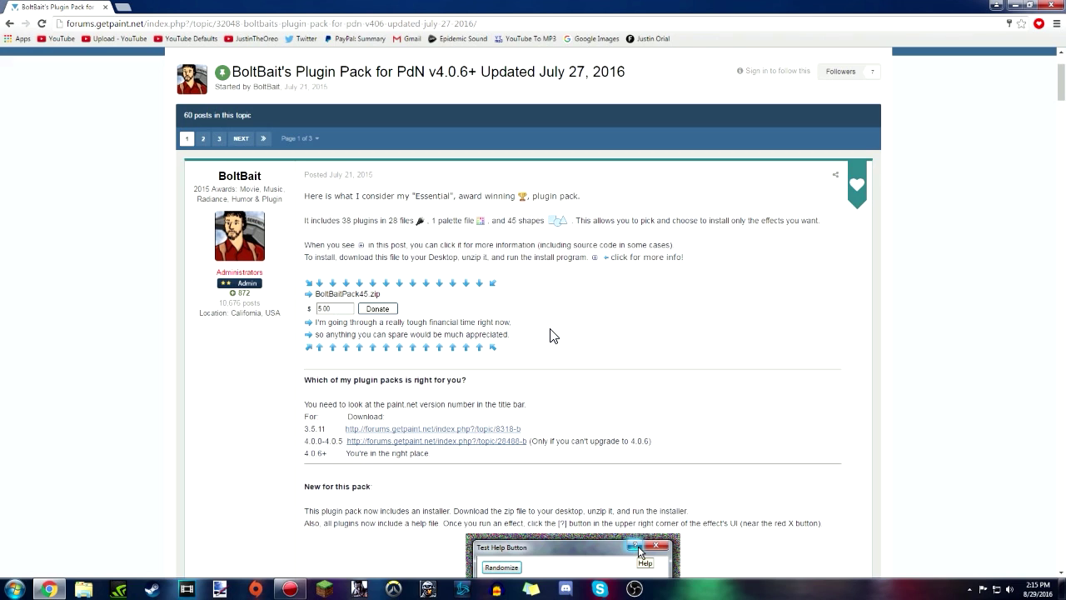
{"action": "scroll", "coordinate": [549, 336], "scroll_direction": "down", "scroll_amount": 1}
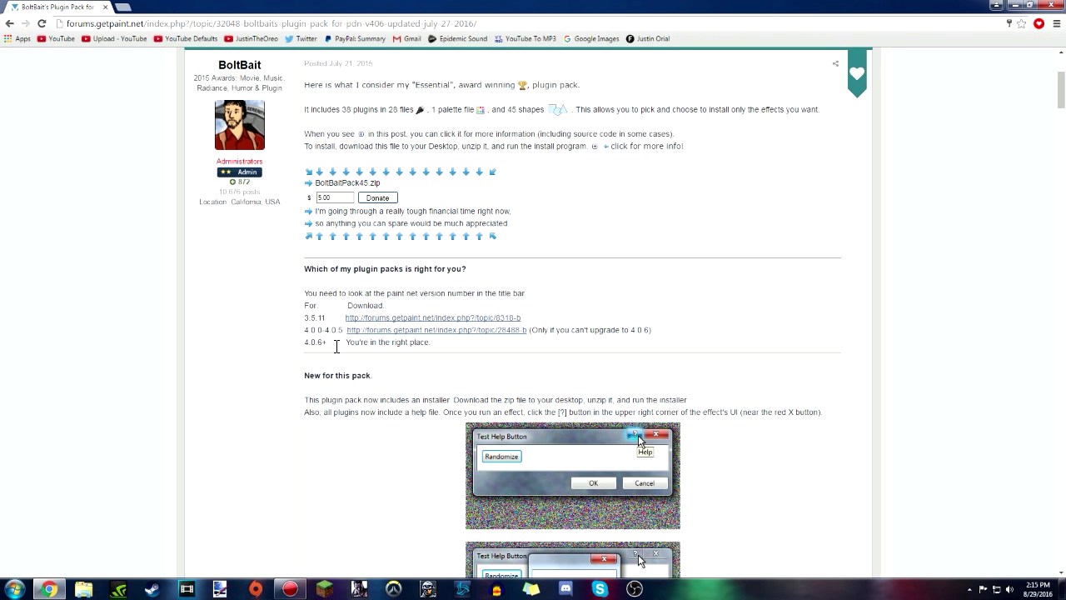
- Check paint.net's version number, then start and cancel the BoltBaitPack45.zip download
{"action": "left_click", "coordinate": [220, 589]}
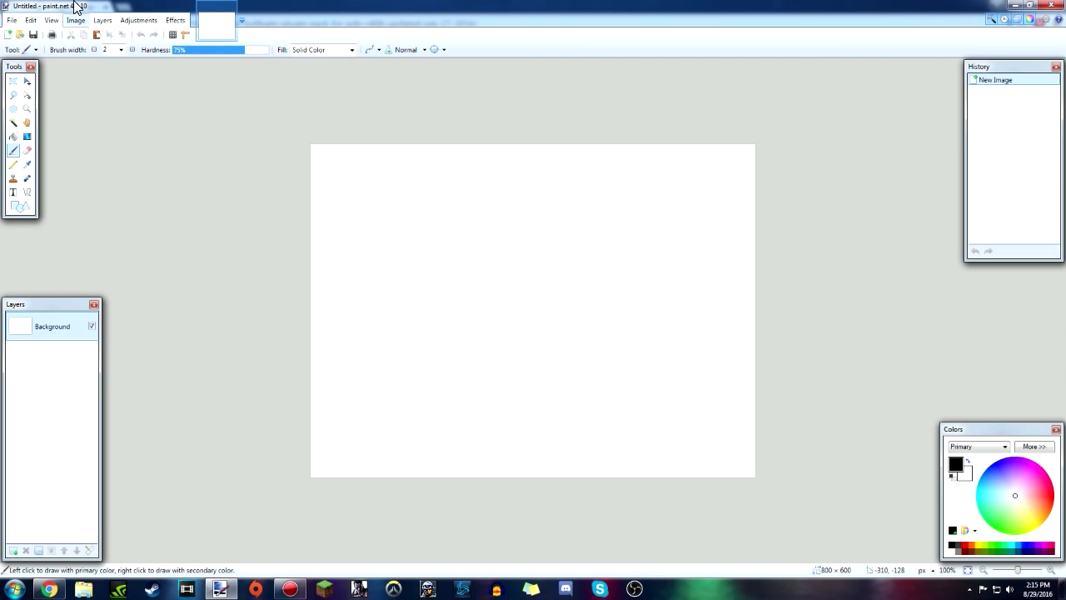
{"action": "key", "text": "alt+Tab"}
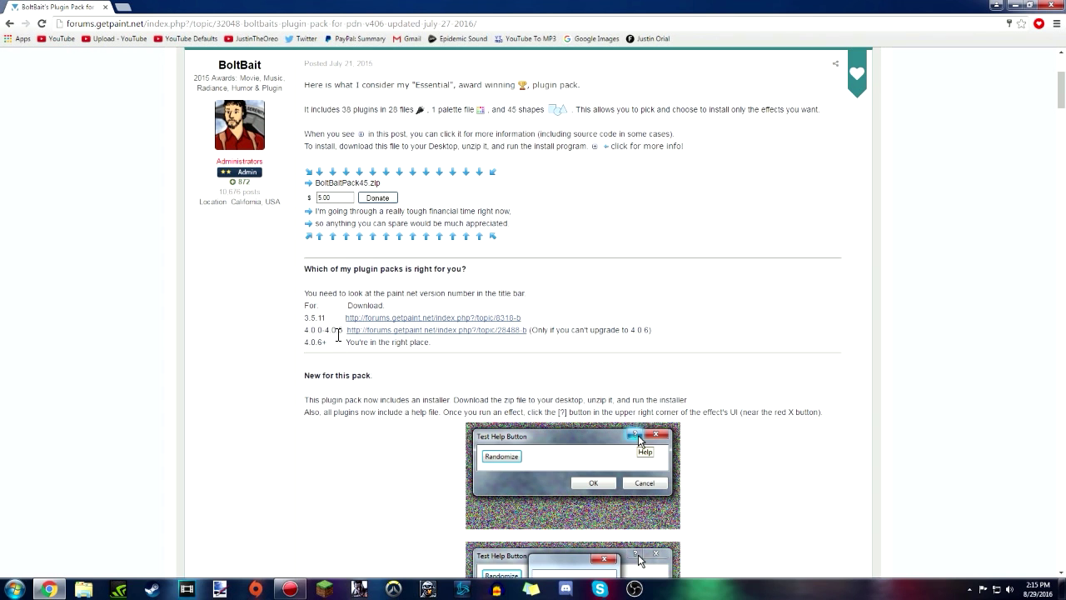
{"action": "scroll", "coordinate": [369, 341], "scroll_direction": "up", "scroll_amount": 3}
{"action": "scroll", "coordinate": [444, 352], "scroll_direction": "down", "scroll_amount": 1}
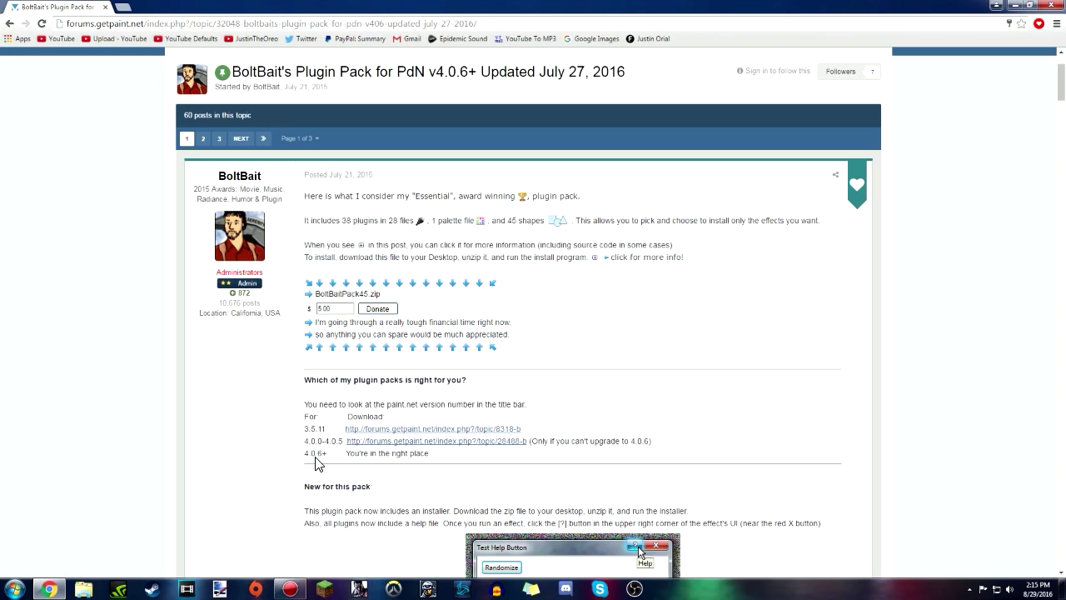
{"action": "left_click", "coordinate": [363, 300]}
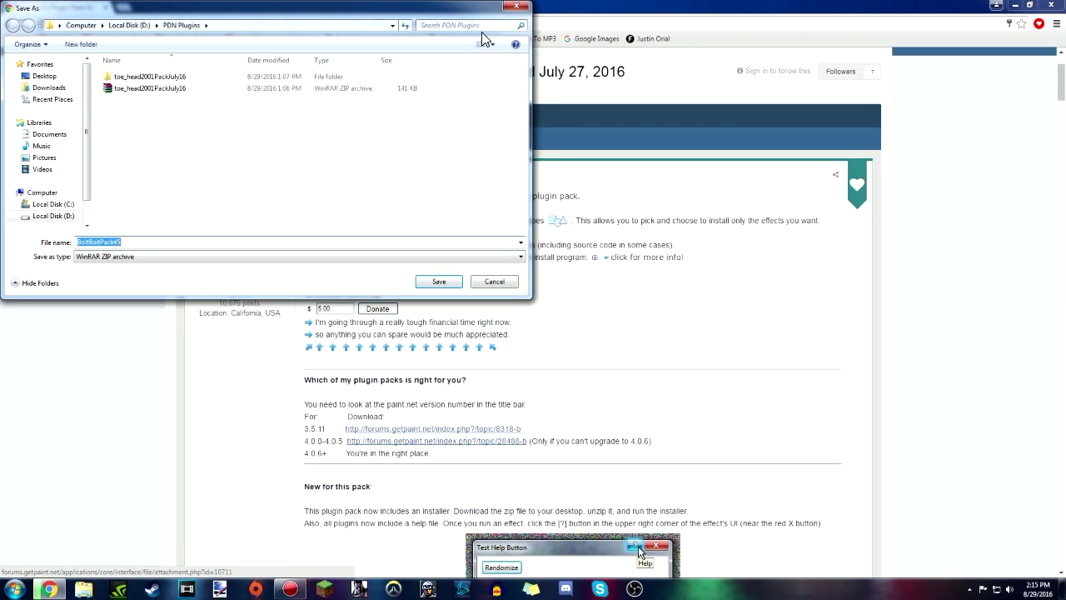
{"action": "left_click", "coordinate": [521, 8]}
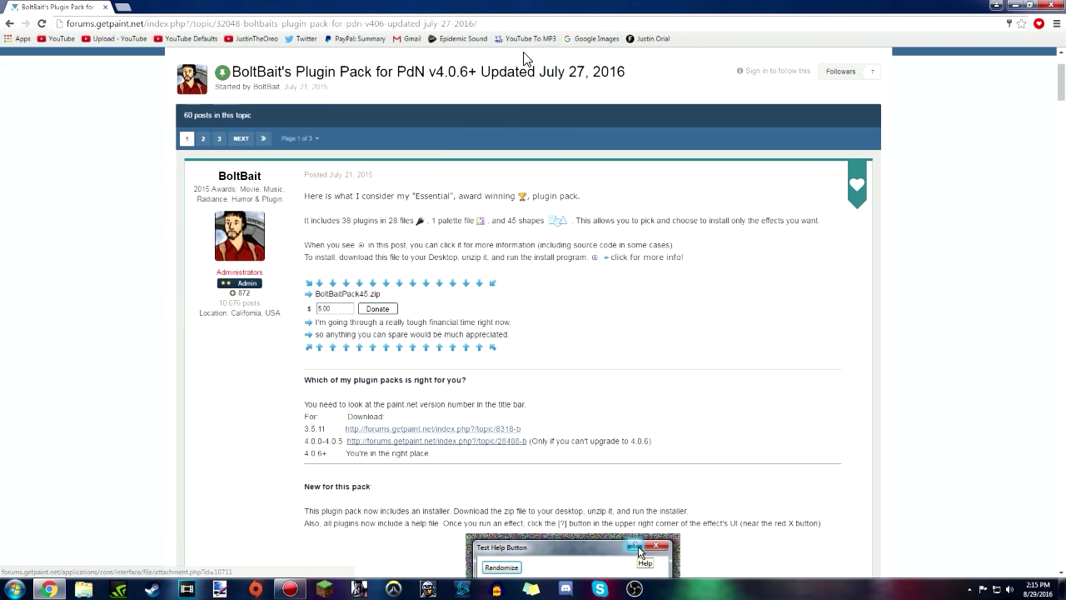
- Save BoltBaitPack41.zip from the 4.0.0–4.0.5 pack thread into PDN Plugins, then show the desktop
{"action": "left_click", "coordinate": [373, 441]}
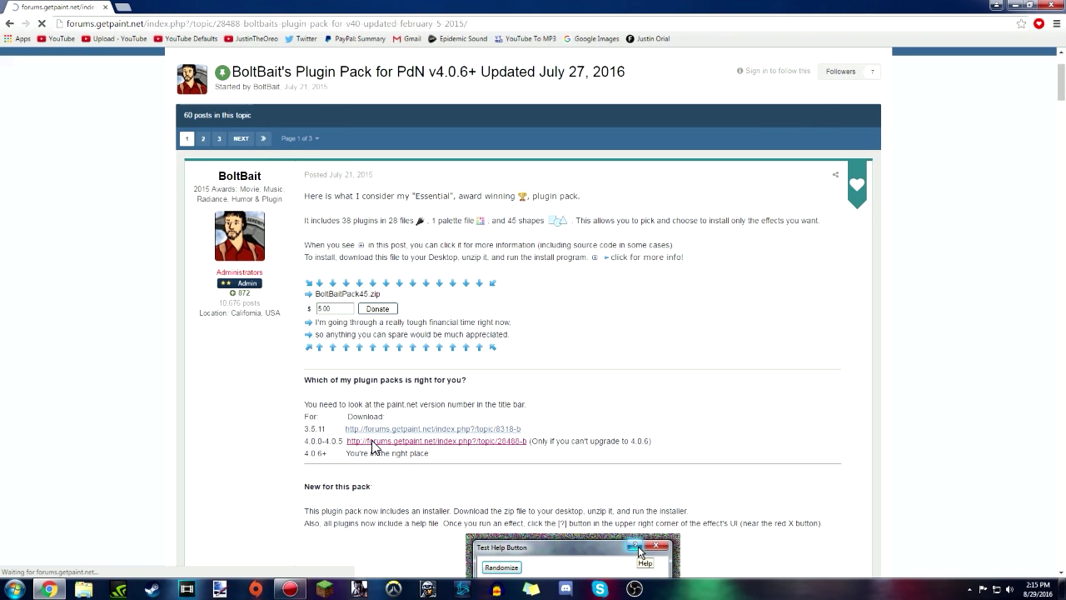
{"action": "scroll", "coordinate": [416, 333], "scroll_direction": "down", "scroll_amount": 2}
{"action": "scroll", "coordinate": [415, 333], "scroll_direction": "down", "scroll_amount": 2}
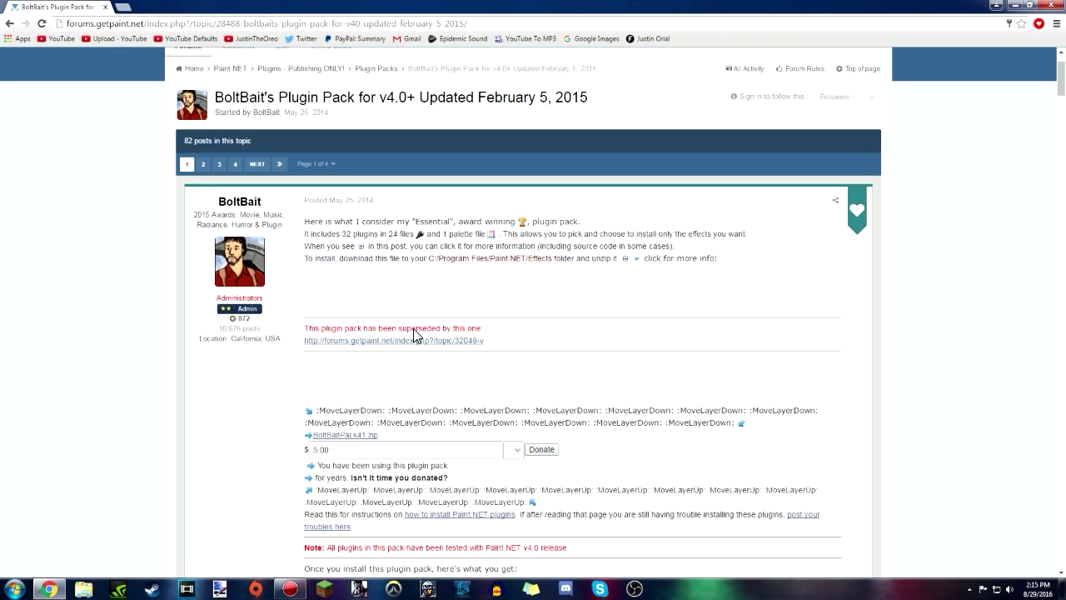
{"action": "left_click", "coordinate": [367, 414]}
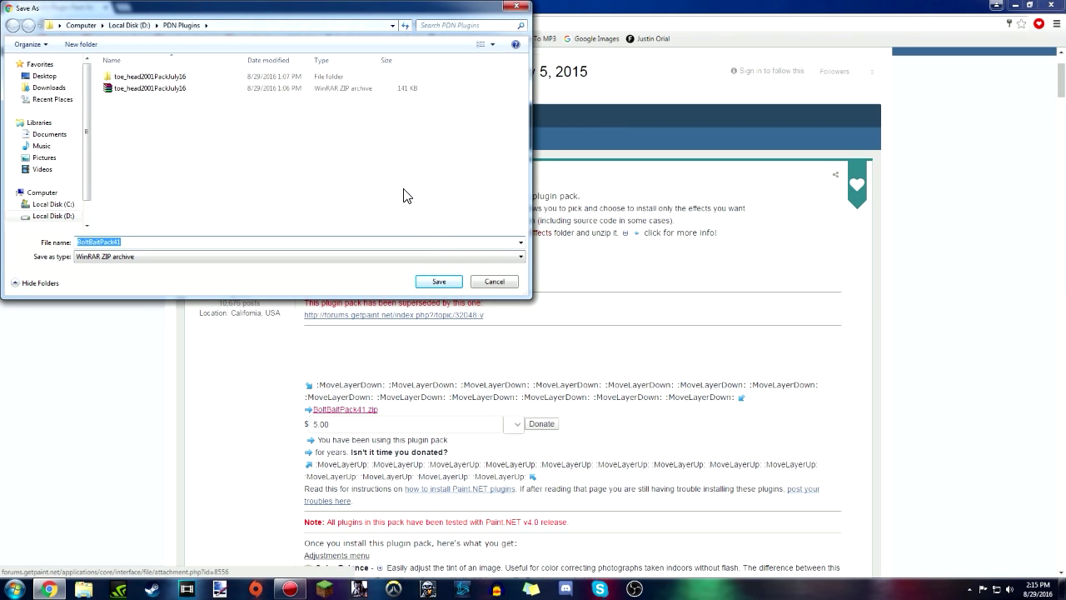
{"action": "left_click", "coordinate": [439, 281]}
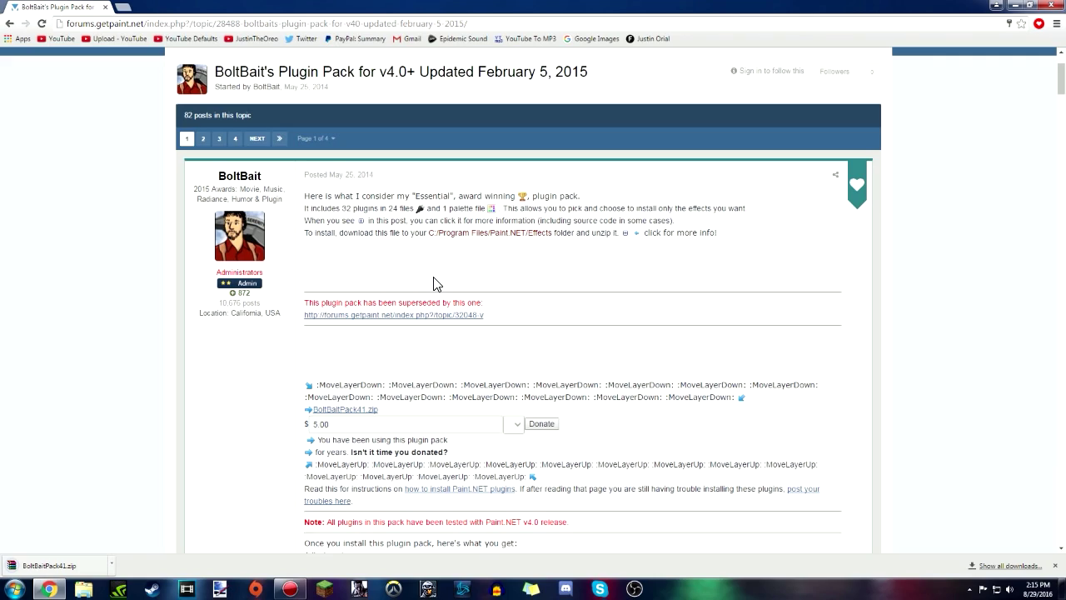
{"action": "key", "text": "super+d"}
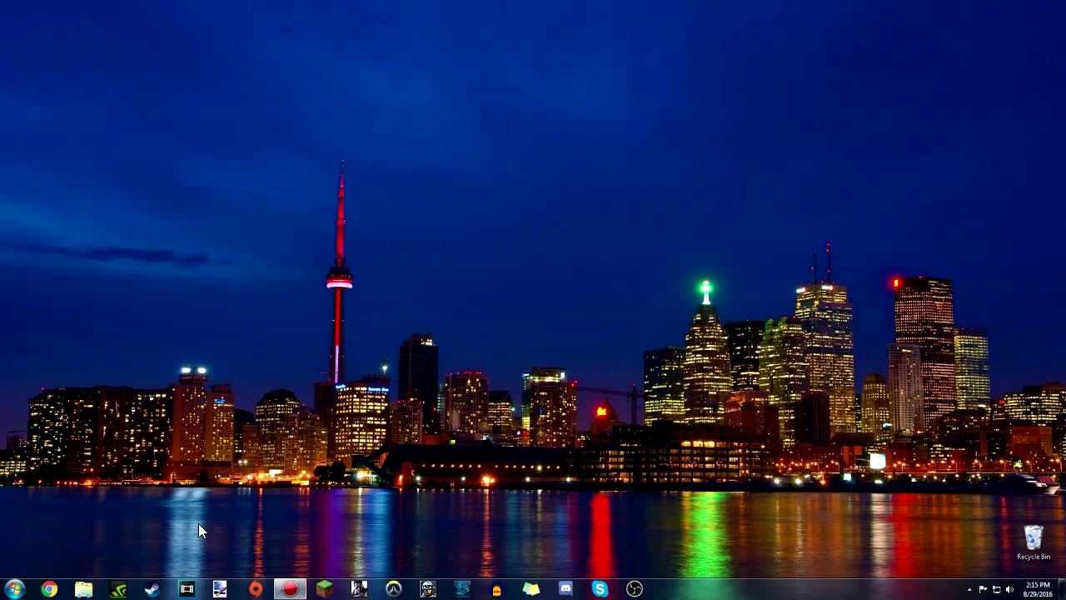
- Extract BoltBaitPack41.zip in D:\PDN Plugins into a BoltBaitPack41 folder
{"action": "left_click", "coordinate": [84, 589]}
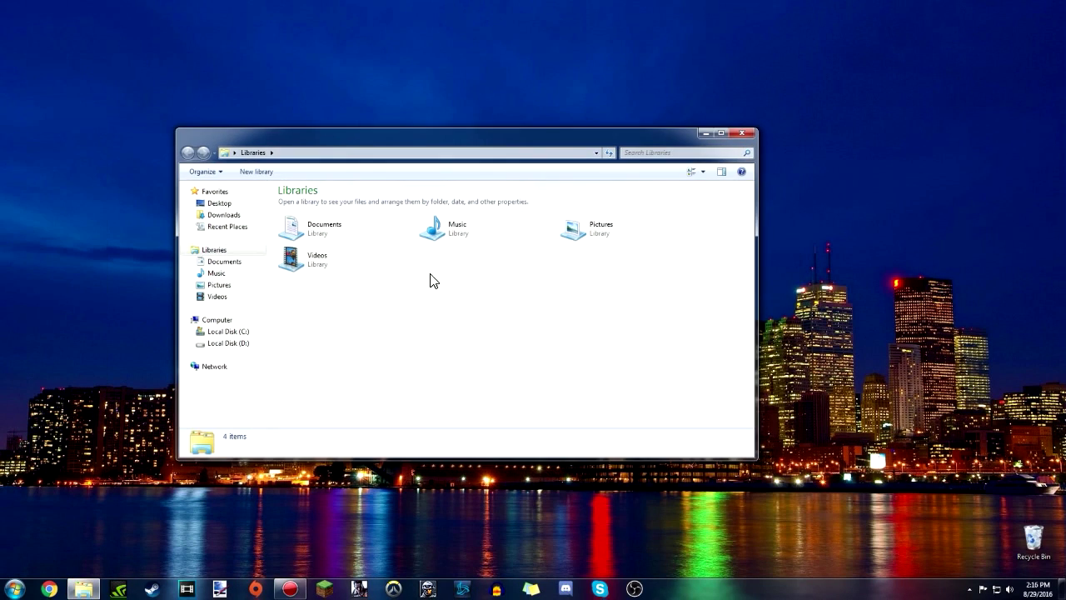
{"action": "left_click", "coordinate": [224, 343]}
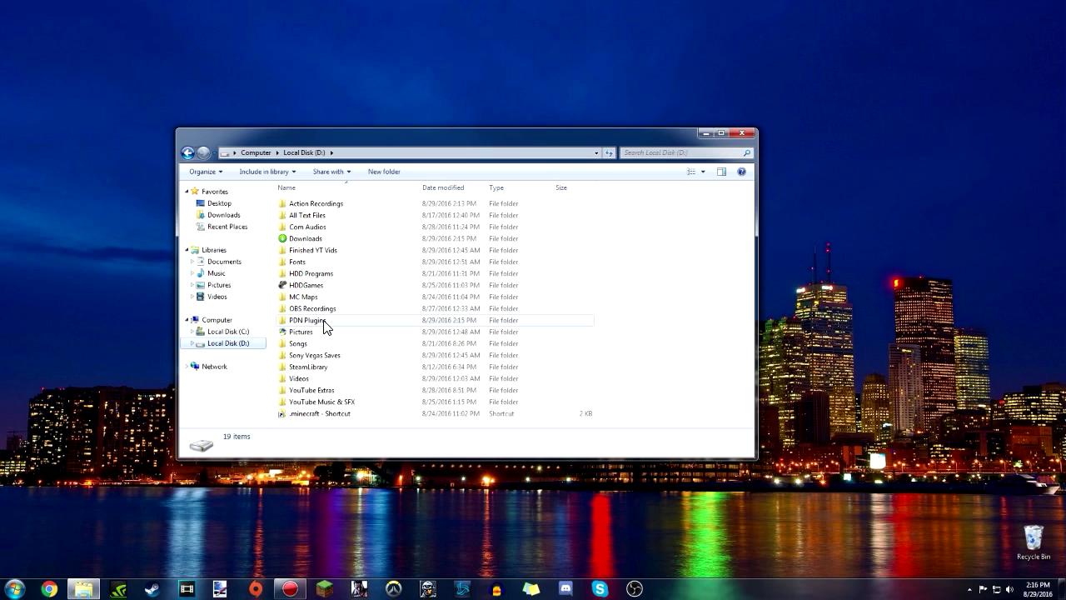
{"action": "double_click", "coordinate": [323, 321]}
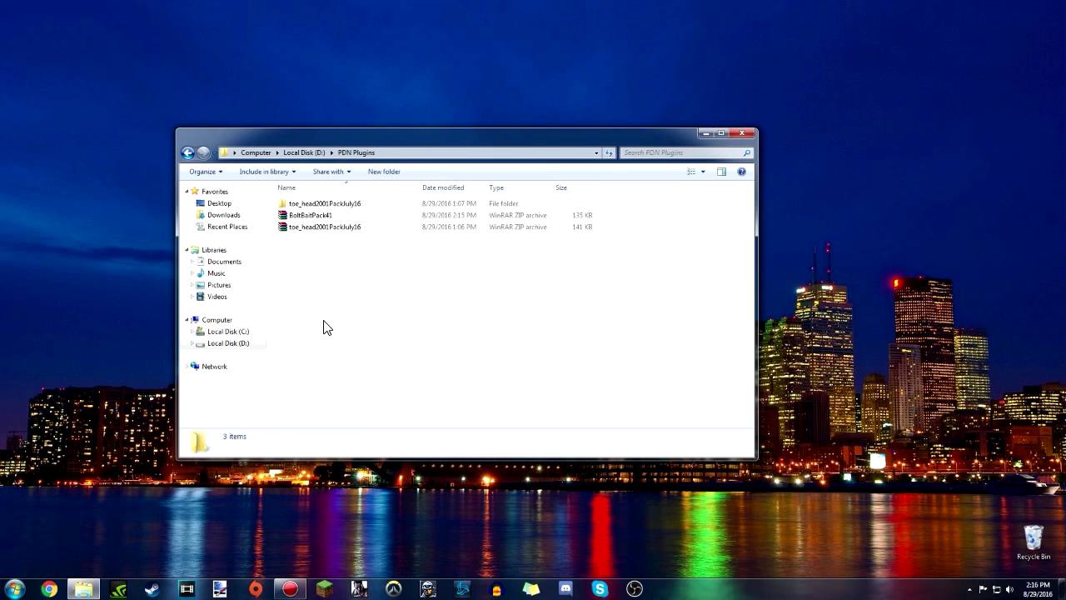
{"action": "left_click", "coordinate": [334, 218]}
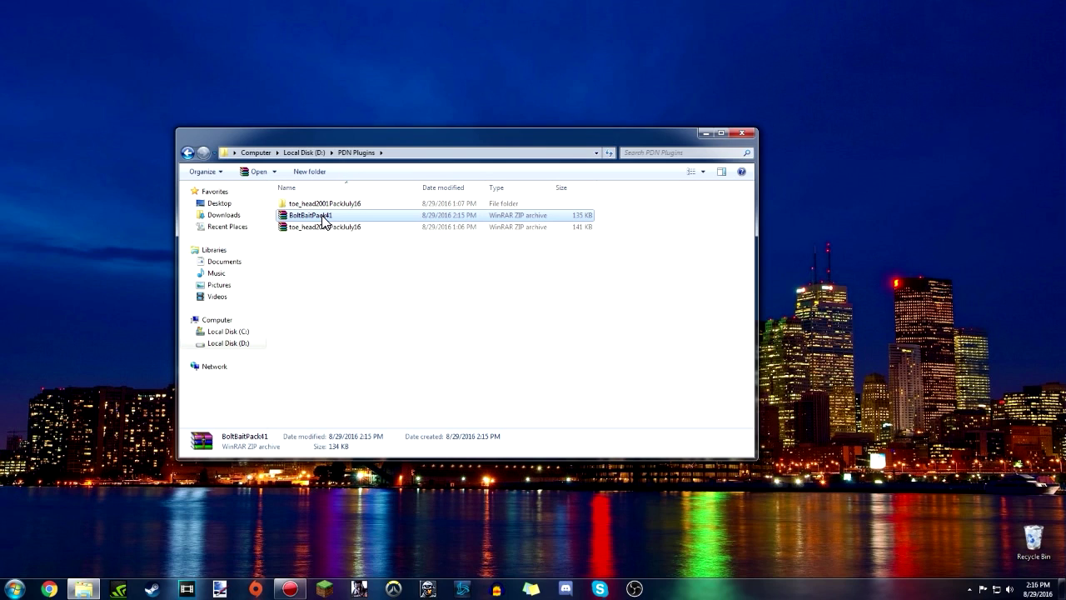
{"action": "right_click", "coordinate": [323, 221]}
{"action": "left_click", "coordinate": [382, 275]}
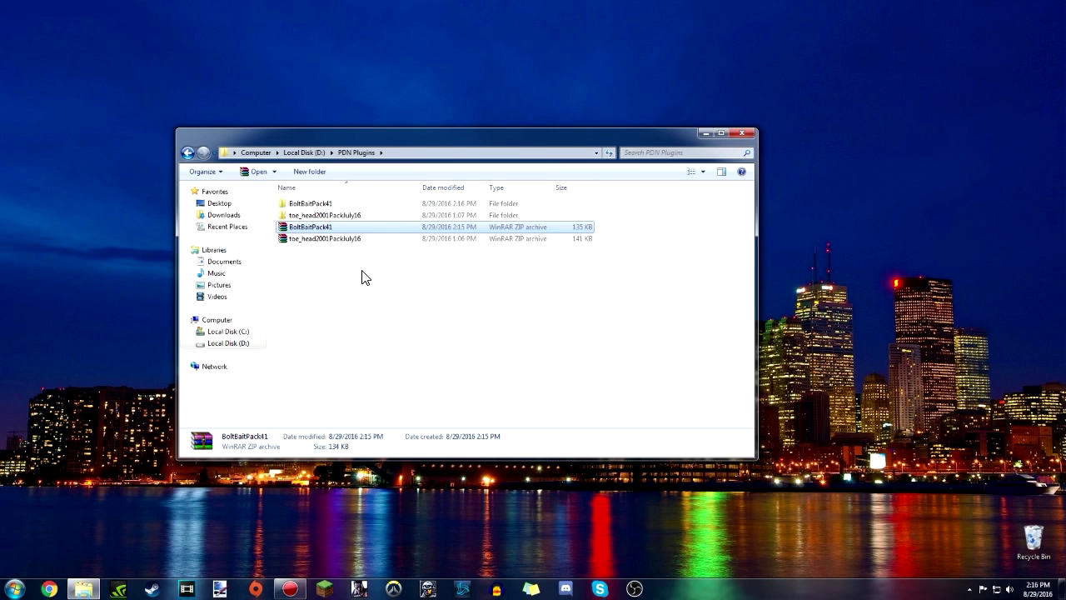
- Open the BoltBaitPack41 folder and copy all 25 plugin DLLs, such as Alpha2Gray.dll
{"action": "left_click", "coordinate": [335, 208]}
{"action": "double_click", "coordinate": [335, 207]}
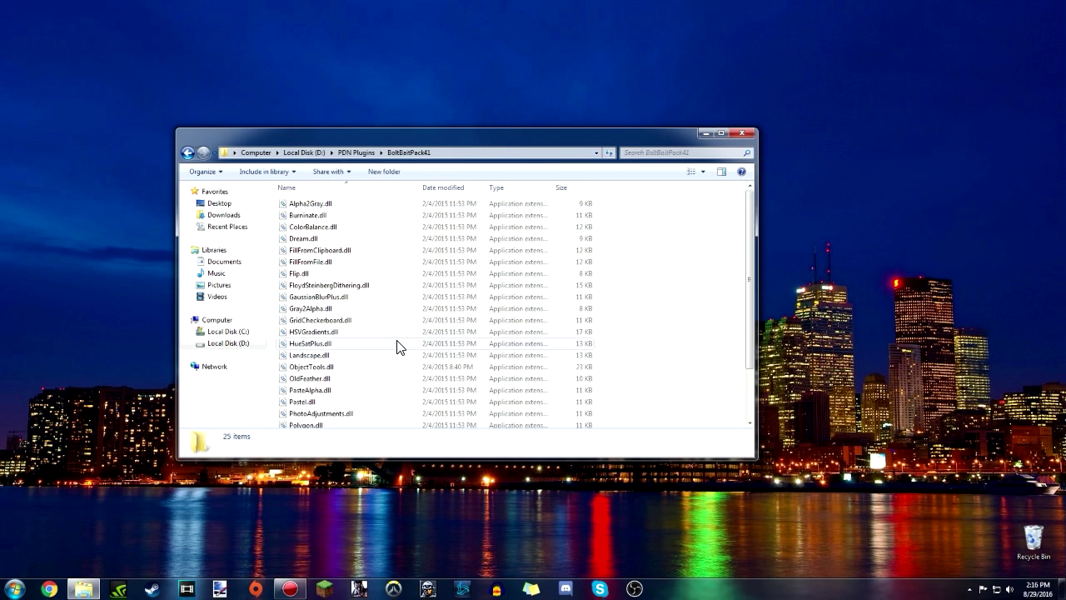
{"action": "scroll", "coordinate": [497, 300], "scroll_direction": "down", "scroll_amount": 2}
{"action": "scroll", "coordinate": [324, 283], "scroll_direction": "up", "scroll_amount": 2}
{"action": "scroll", "coordinate": [375, 275], "scroll_direction": "down", "scroll_amount": 2}
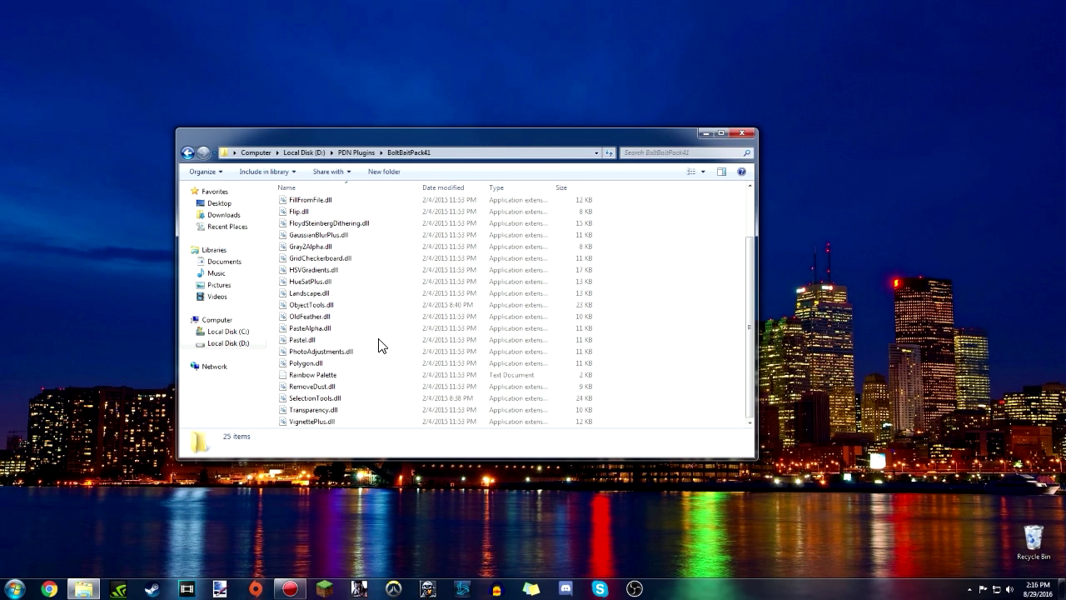
{"action": "scroll", "coordinate": [285, 271], "scroll_direction": "up", "scroll_amount": 2}
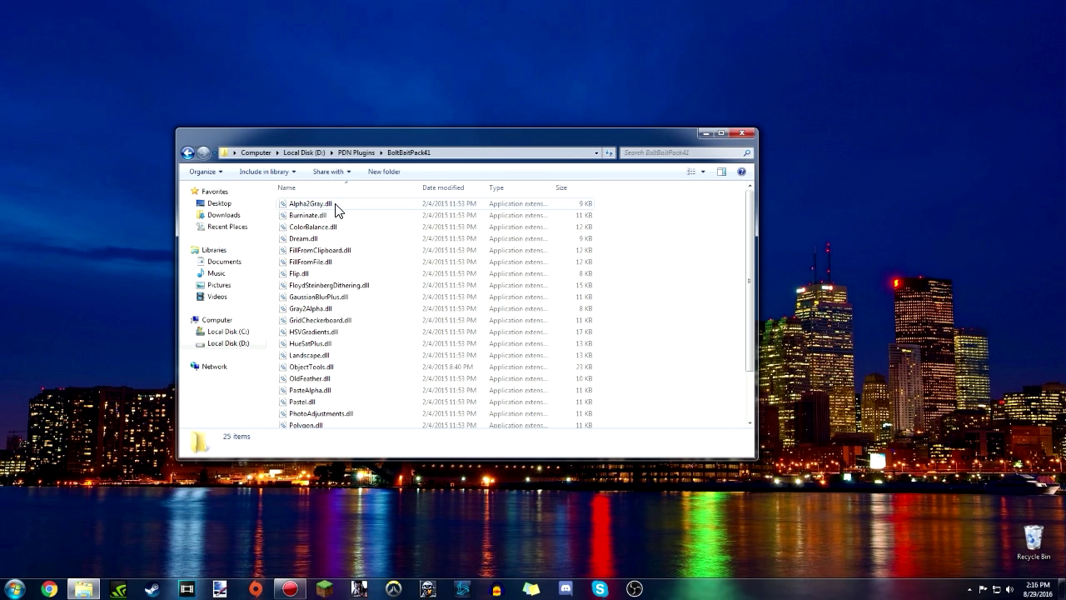
{"action": "left_click", "coordinate": [313, 204]}
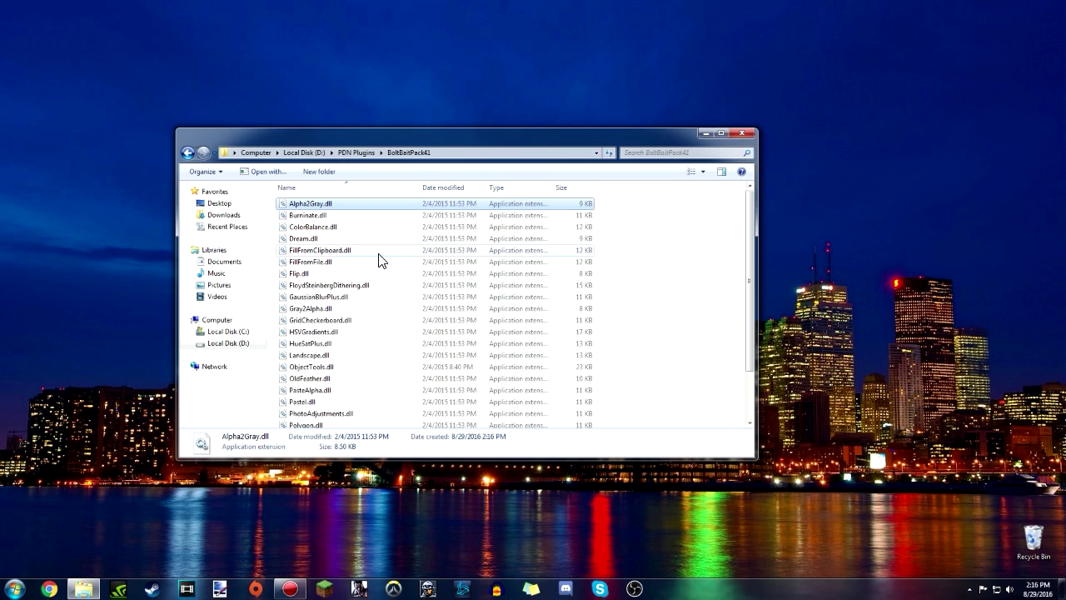
{"action": "scroll", "coordinate": [367, 300], "scroll_direction": "down", "scroll_amount": 2}
{"action": "key", "text": "ctrl+a"}
{"action": "scroll", "coordinate": [398, 241], "scroll_direction": "up", "scroll_amount": 2}
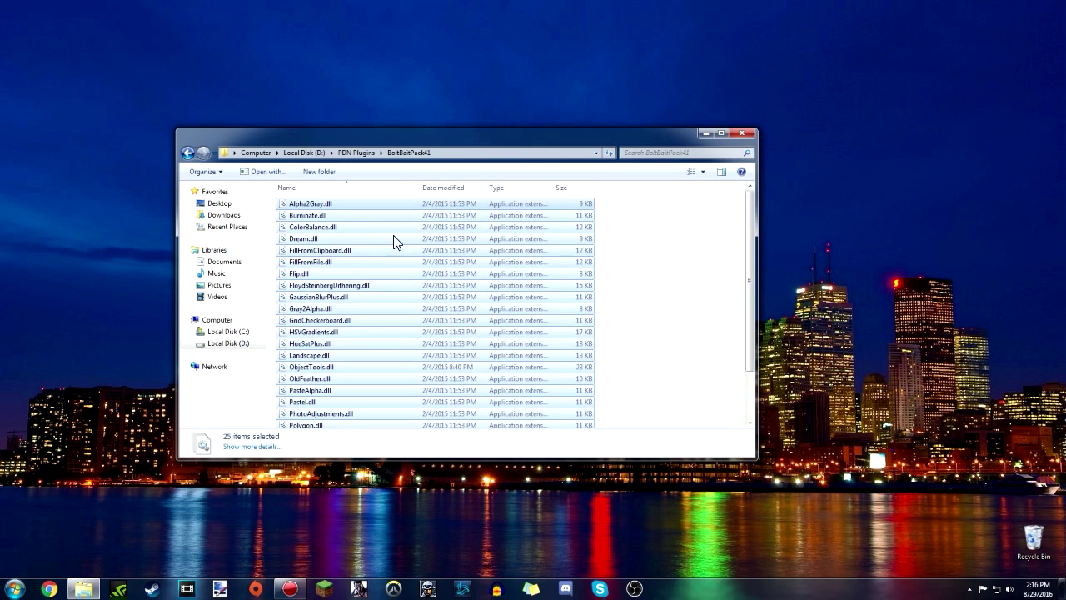
{"action": "scroll", "coordinate": [403, 257], "scroll_direction": "down", "scroll_amount": 2}
{"action": "scroll", "coordinate": [388, 271], "scroll_direction": "up", "scroll_amount": 2}
{"action": "right_click", "coordinate": [388, 272]}
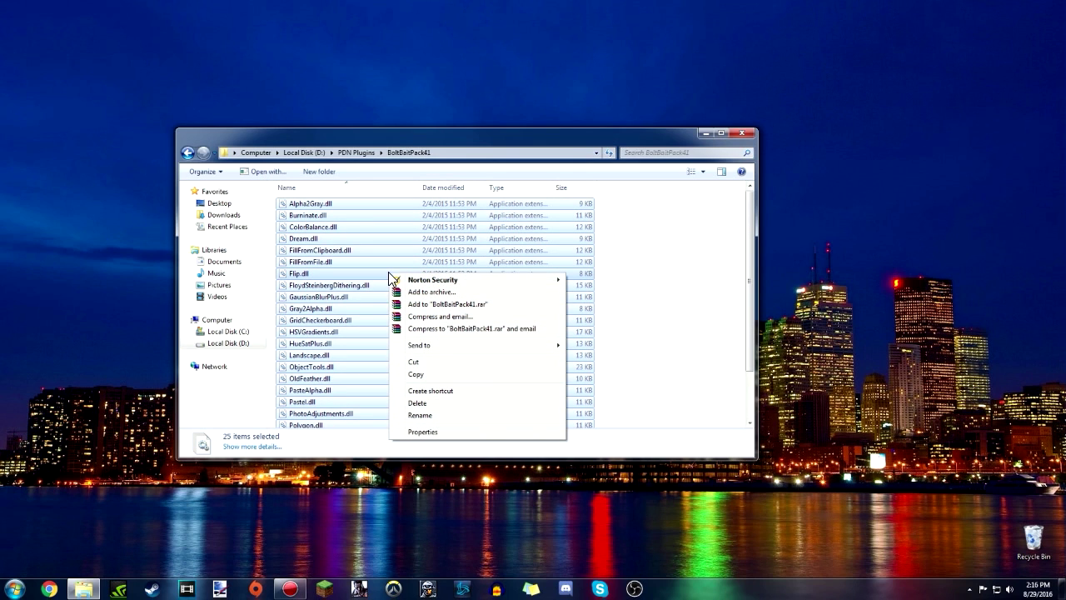
{"action": "left_click", "coordinate": [439, 375]}
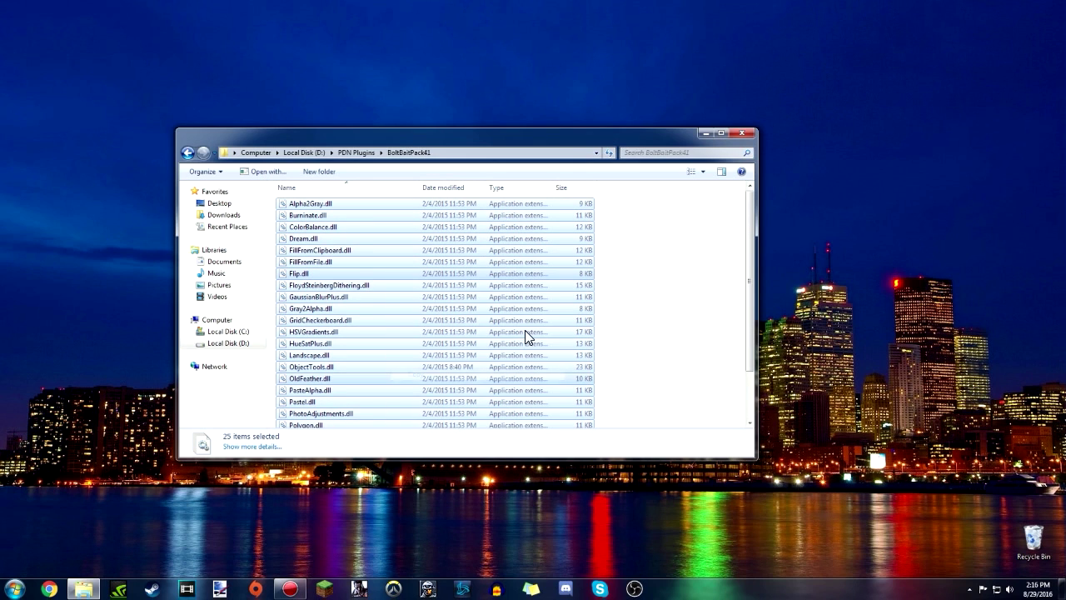
{"action": "left_click", "coordinate": [689, 297]}
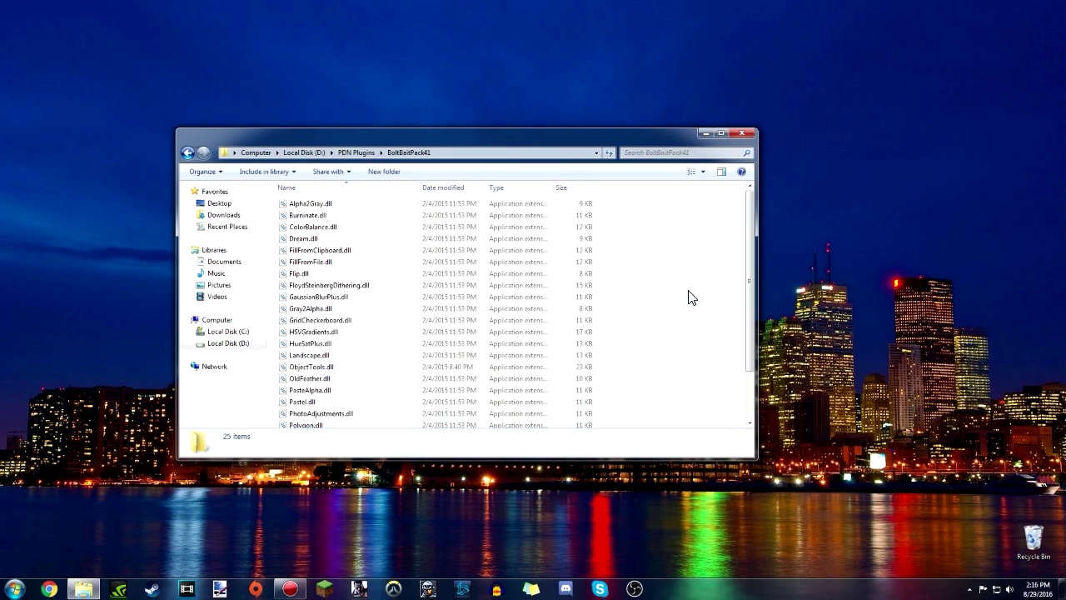
- Go to the C:\Program Files\paint.net\Effects folder
{"action": "left_click", "coordinate": [228, 332]}
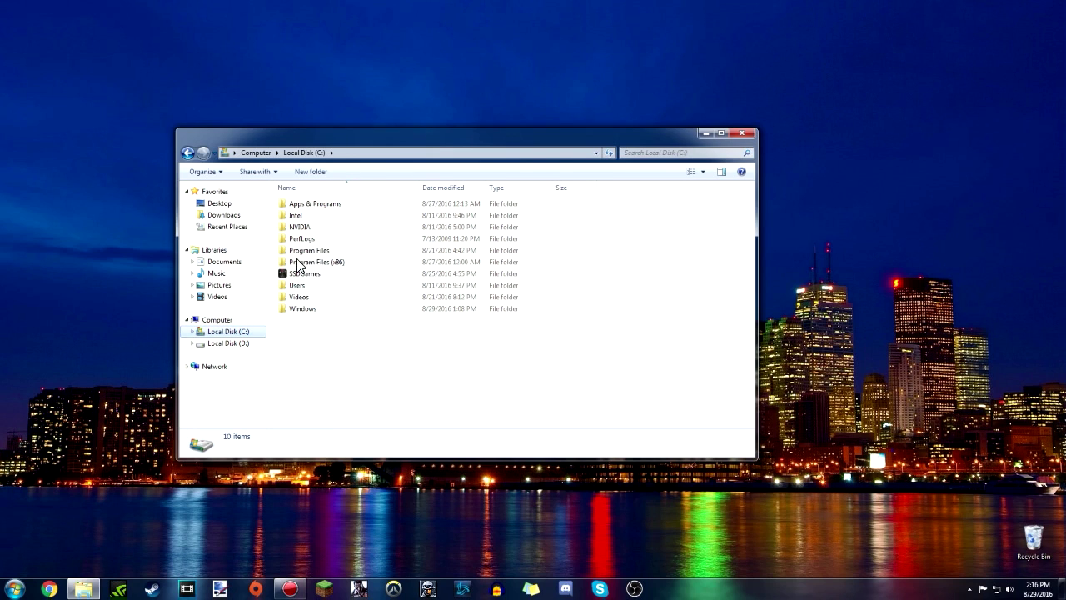
{"action": "double_click", "coordinate": [325, 249]}
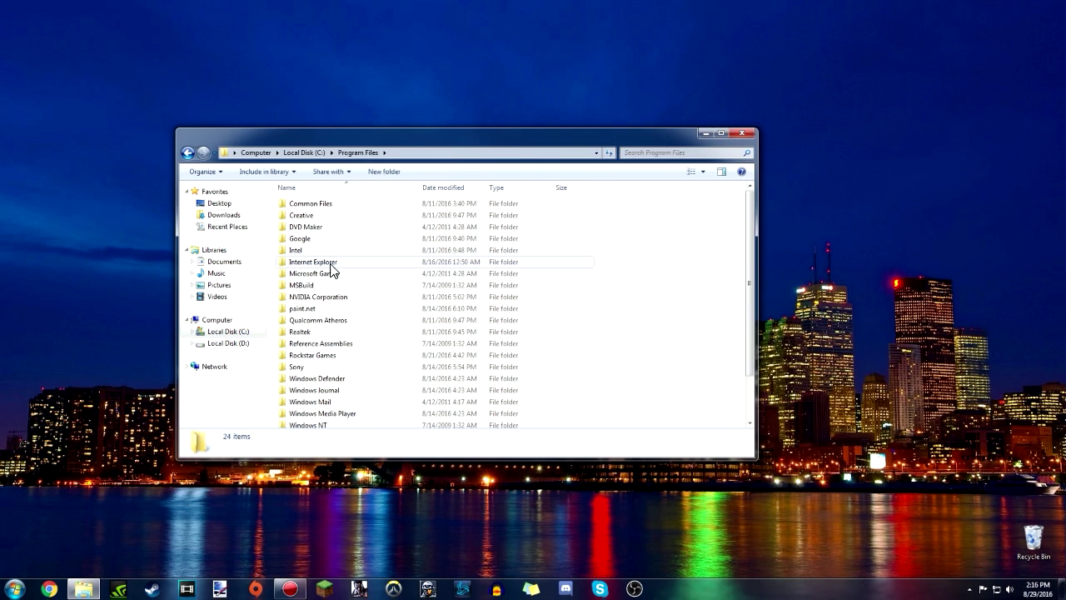
{"action": "left_click", "coordinate": [323, 309]}
{"action": "double_click", "coordinate": [324, 310]}
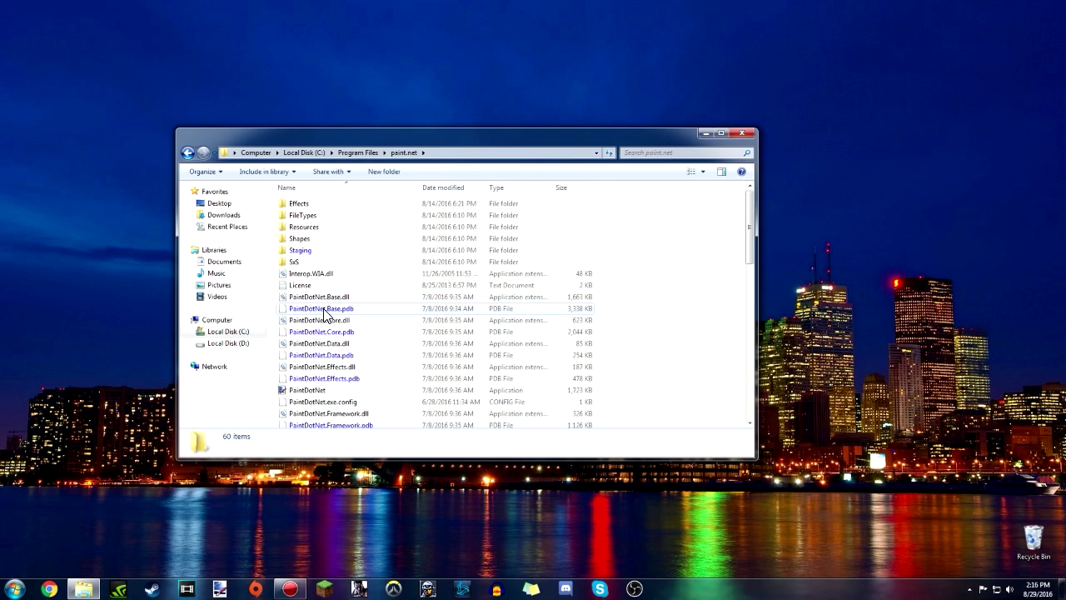
{"action": "double_click", "coordinate": [300, 205]}
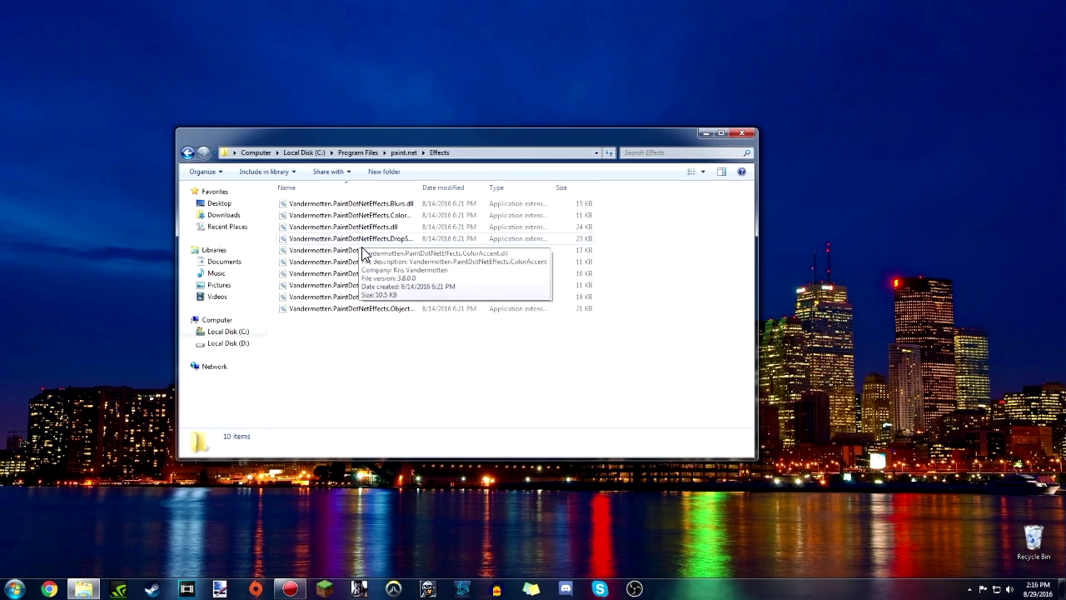
- Paste the copied plugins into Effects with administrator permission, then close Explorer
{"action": "right_click", "coordinate": [354, 377]}
{"action": "left_click", "coordinate": [381, 448]}
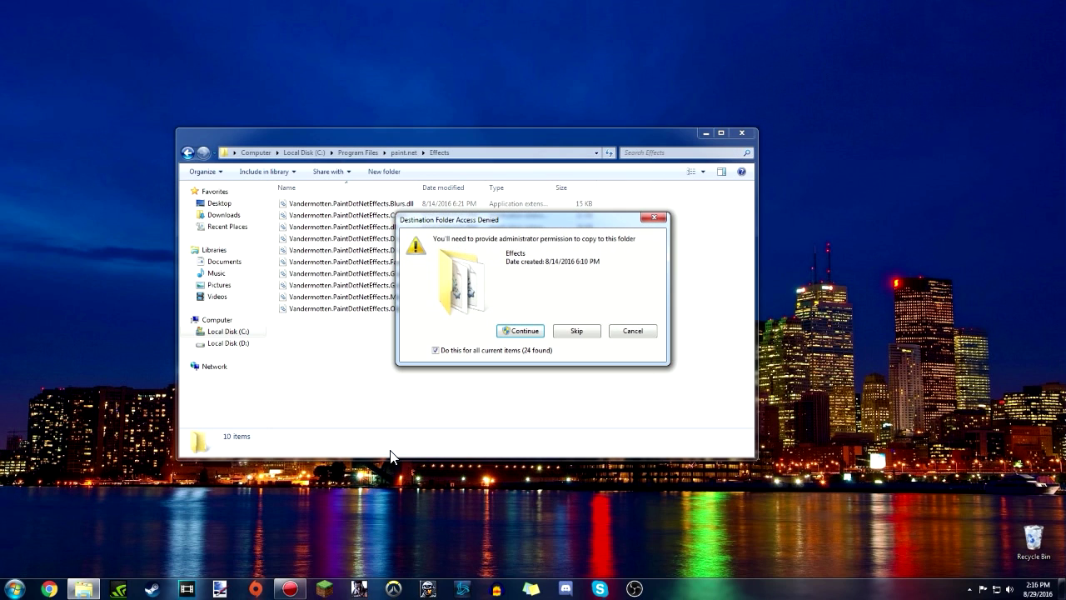
{"action": "left_click", "coordinate": [526, 330]}
{"action": "scroll", "coordinate": [477, 302], "scroll_direction": "down", "scroll_amount": 5}
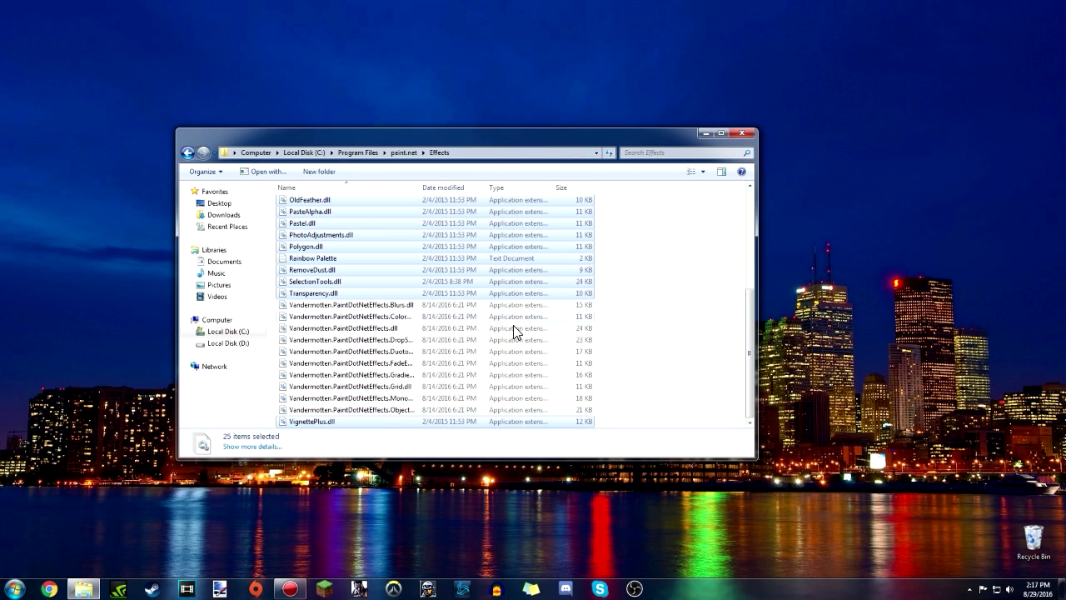
{"action": "left_click", "coordinate": [658, 331]}
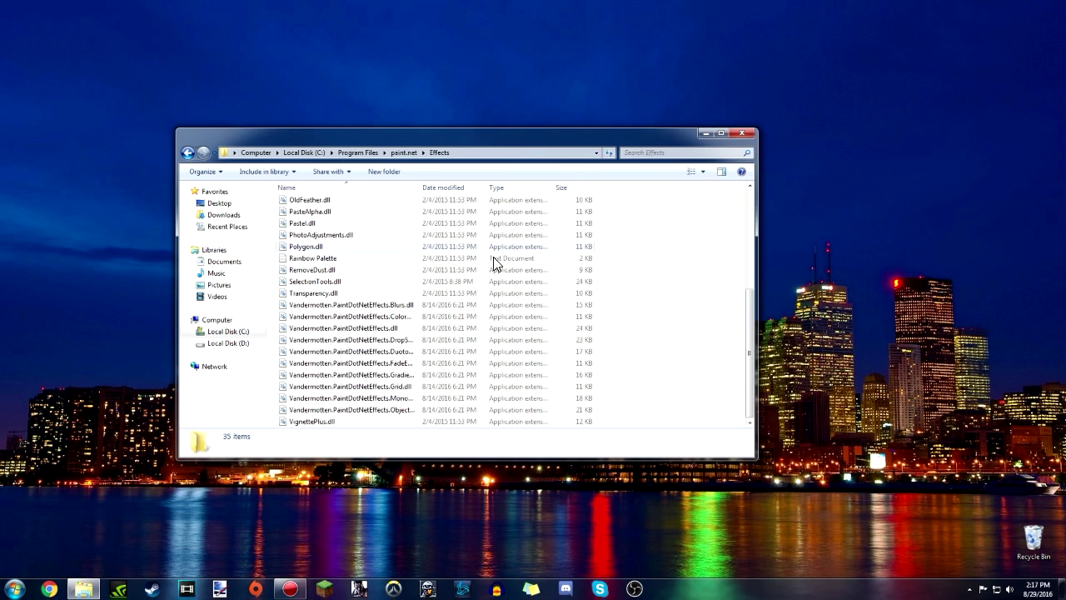
{"action": "scroll", "coordinate": [350, 233], "scroll_direction": "up", "scroll_amount": 5}
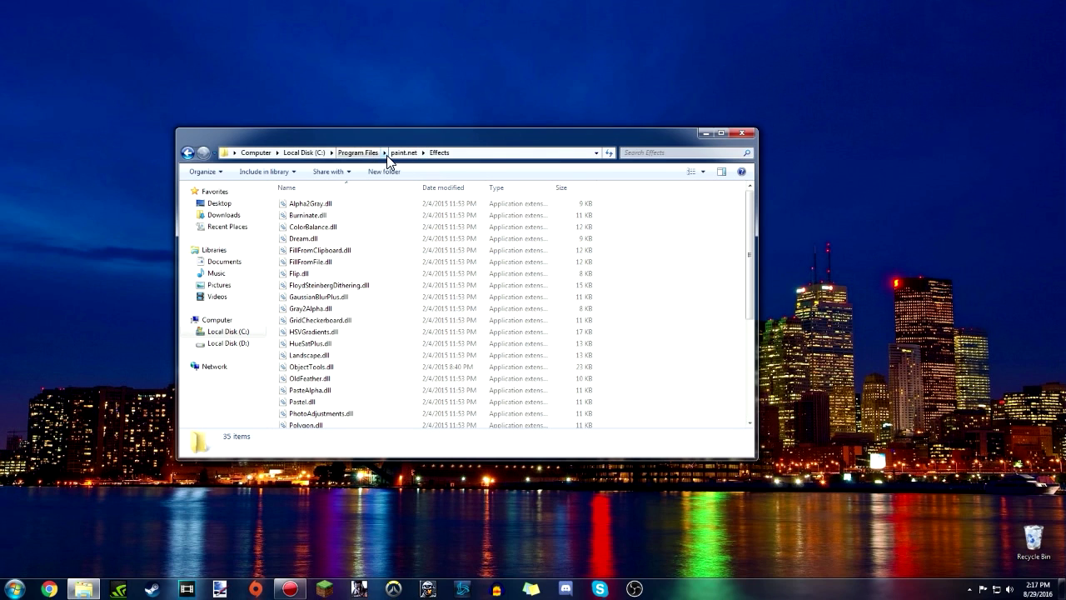
{"action": "left_click", "coordinate": [742, 133]}
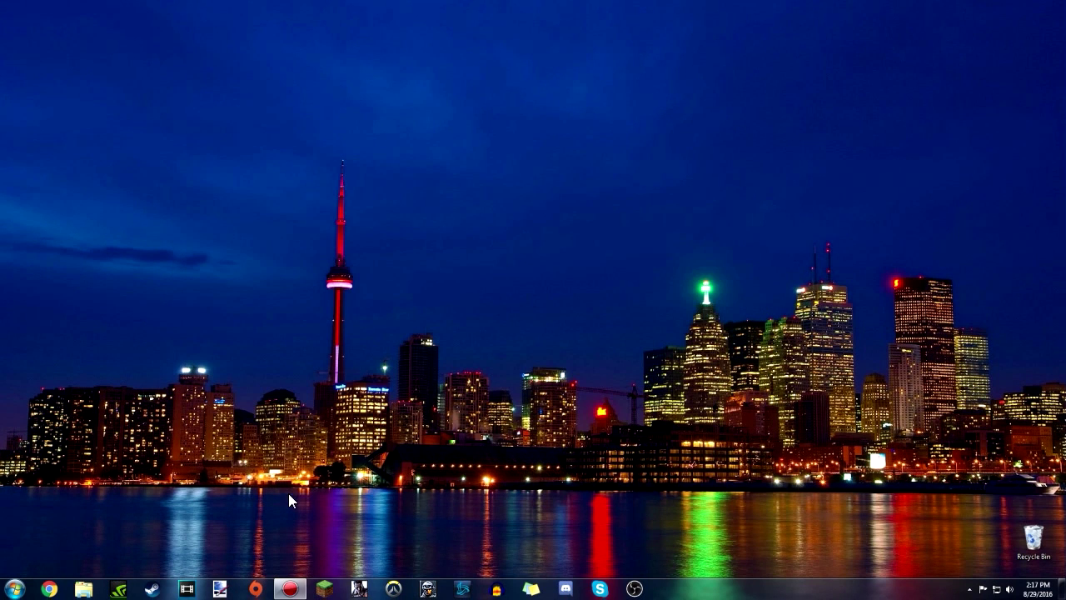
{"action": "left_click", "coordinate": [220, 588]}
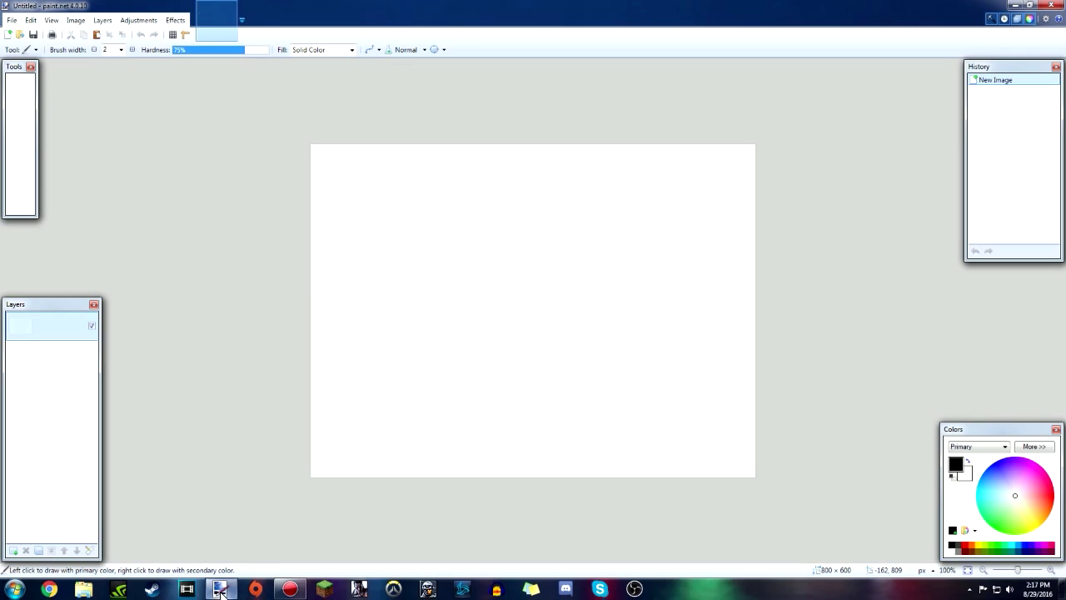
{"action": "left_click", "coordinate": [177, 21]}
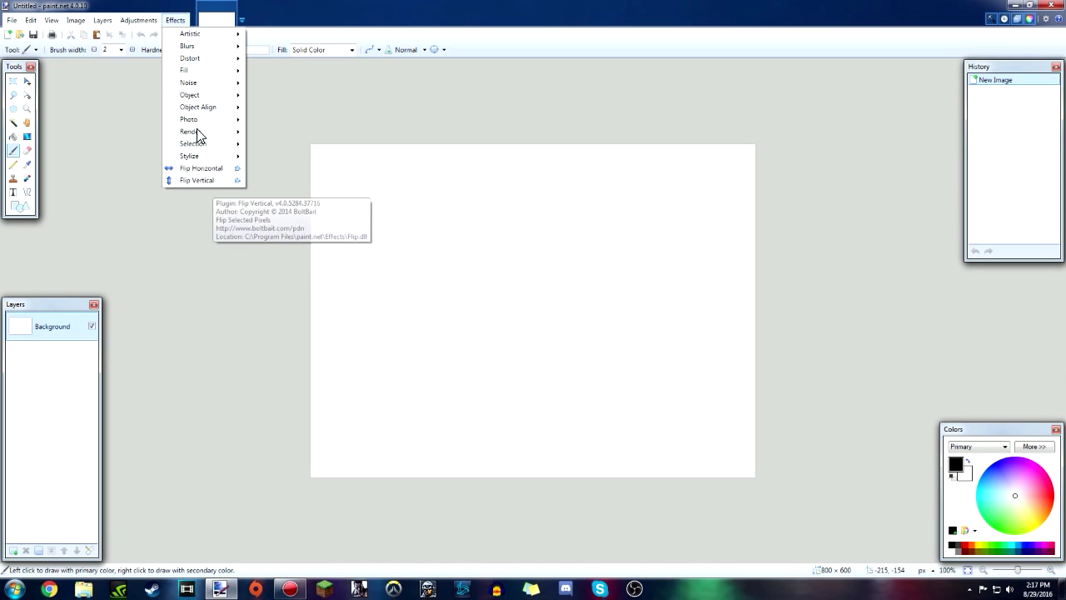
{"action": "left_click", "coordinate": [205, 256]}
{"action": "left_click", "coordinate": [1051, 6]}
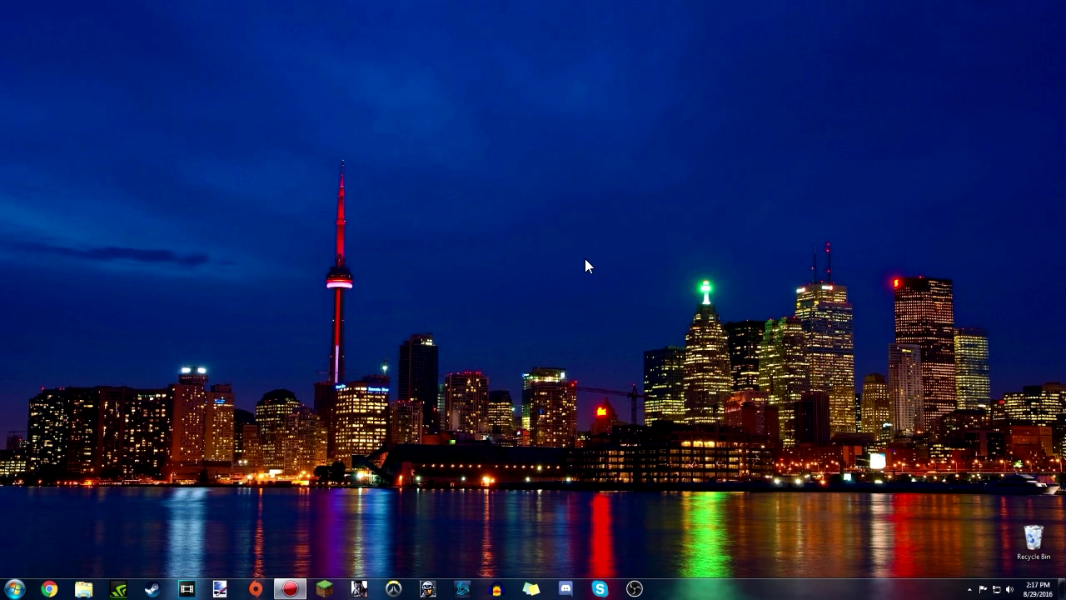